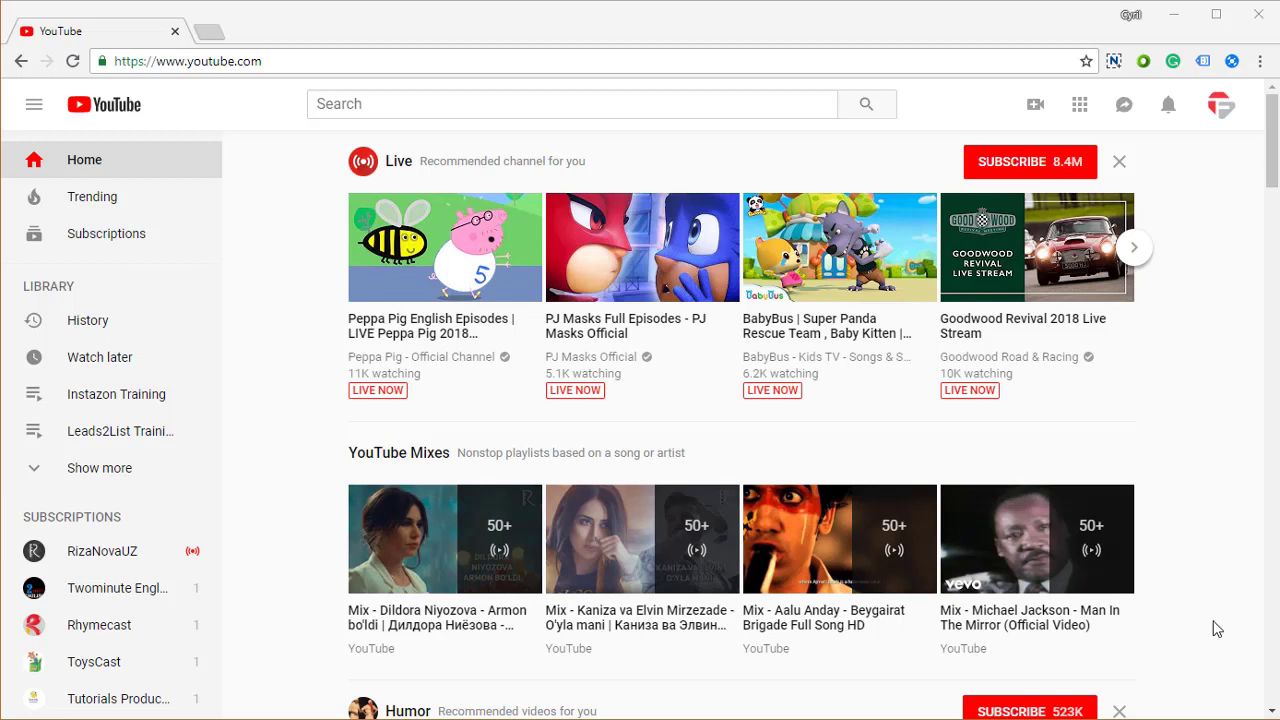
- Open the Messages list and scroll down to the YouTube 'Introducing a new way to share' conversation
left_click(1138, 108)
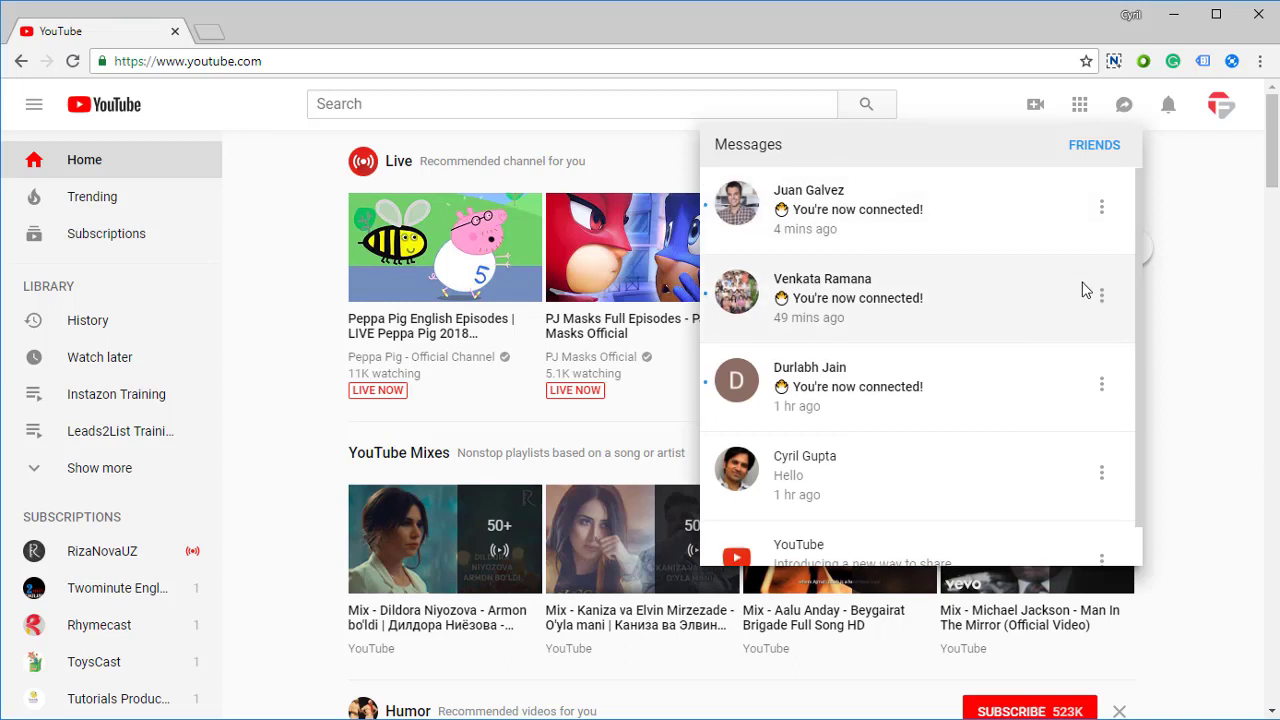
scroll(1077, 293, "down", 1)
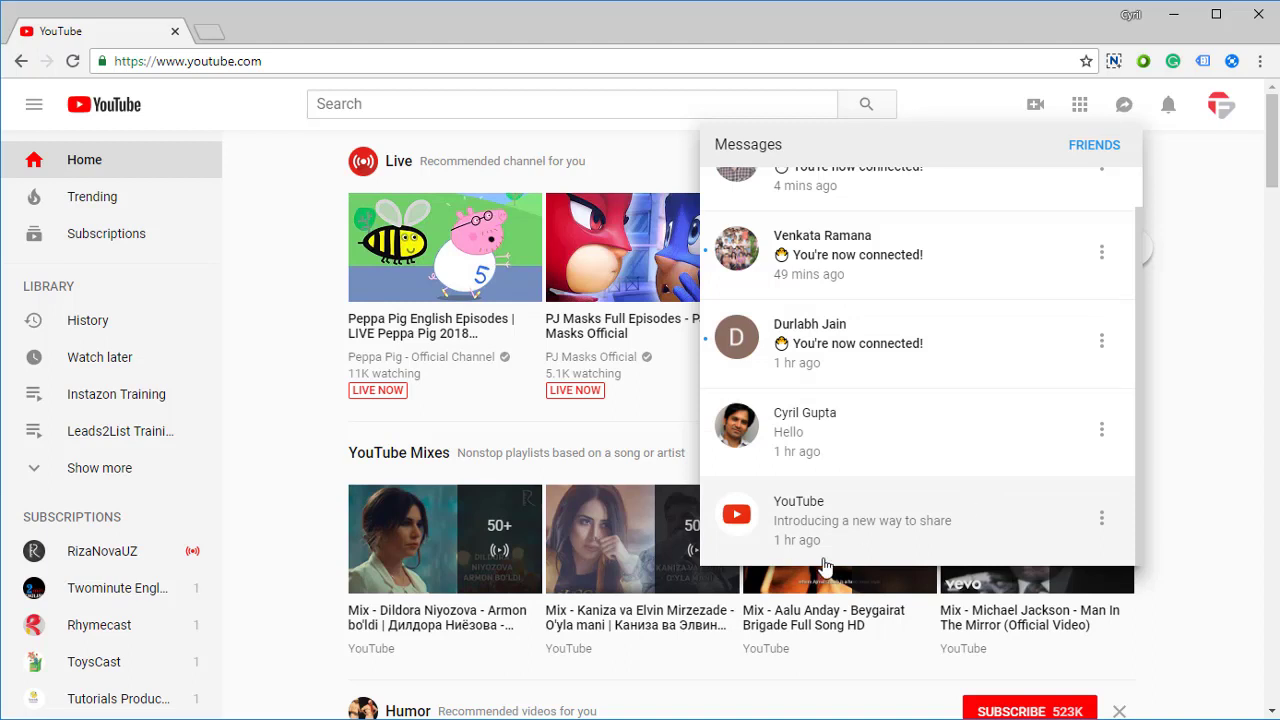
- Open the YouTube sample conversation and reveal its 'Send an invitation link' URL
left_click(849, 526)
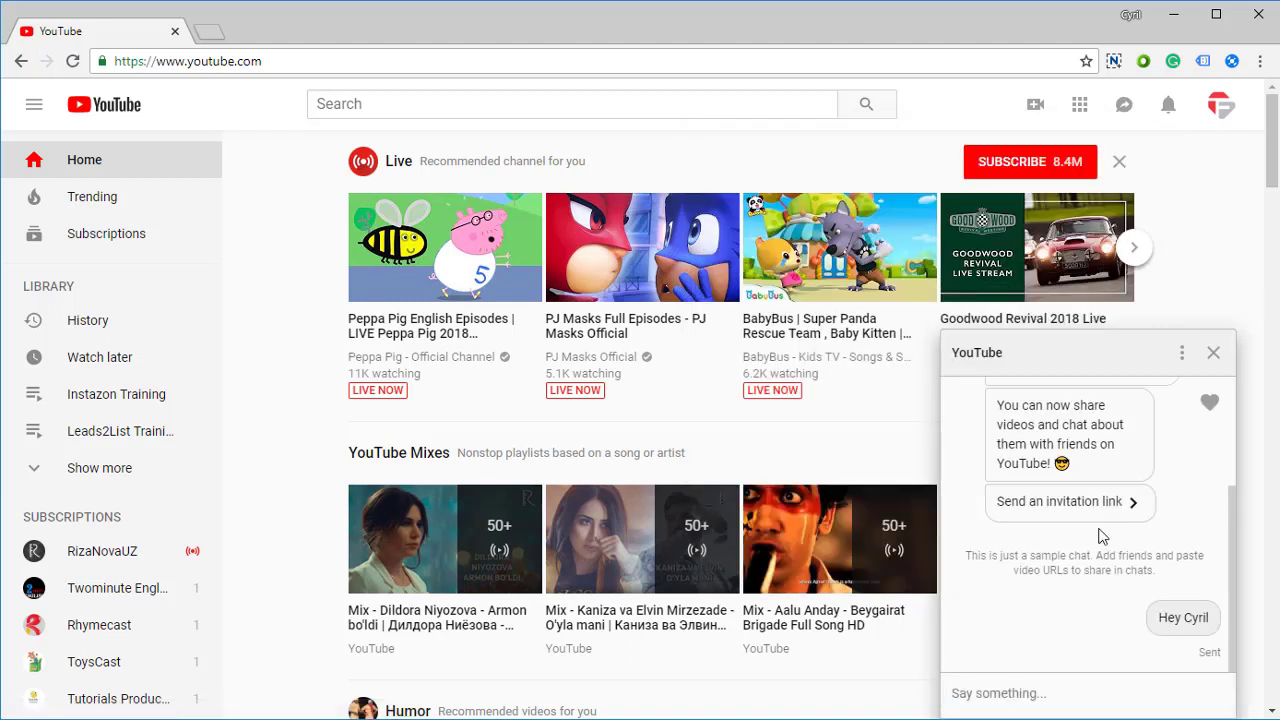
scroll(1100, 545, "up", 3)
scroll(1100, 538, "down", 3)
left_click(1105, 500)
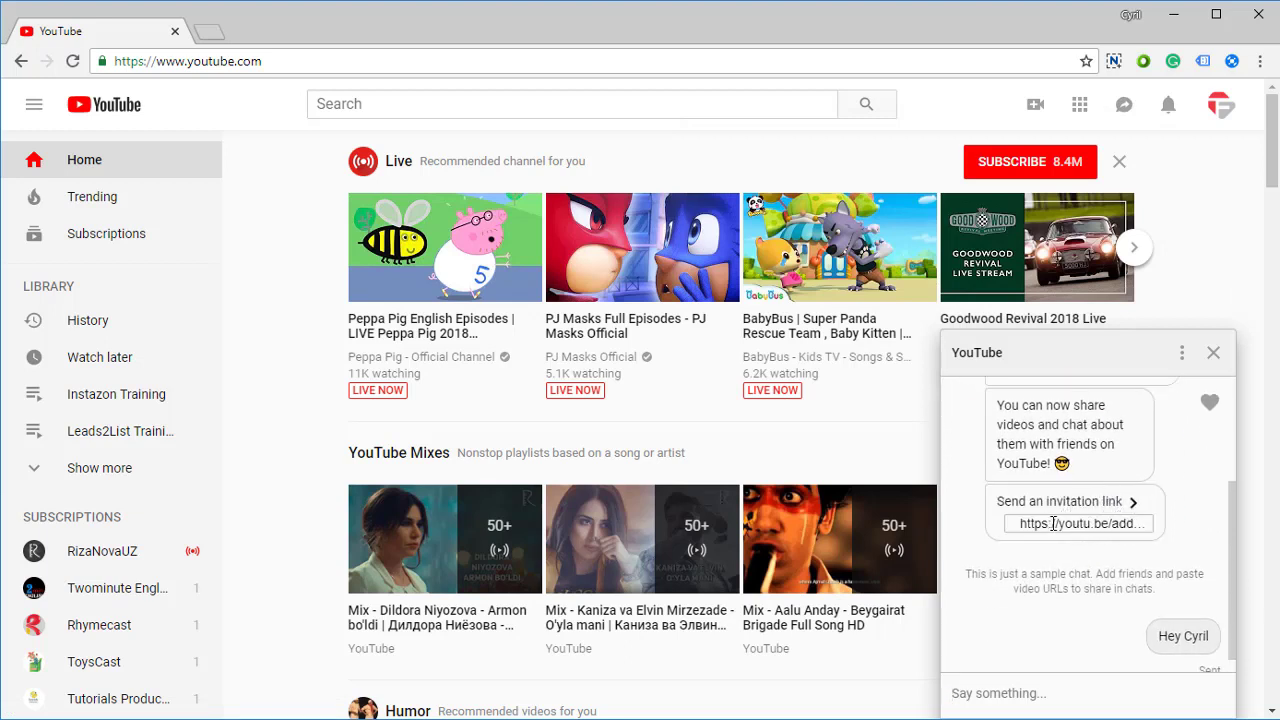
- Copy the invitation link and paste it into an untitled Notepad note
left_click_drag(1053, 523, 1185, 530)
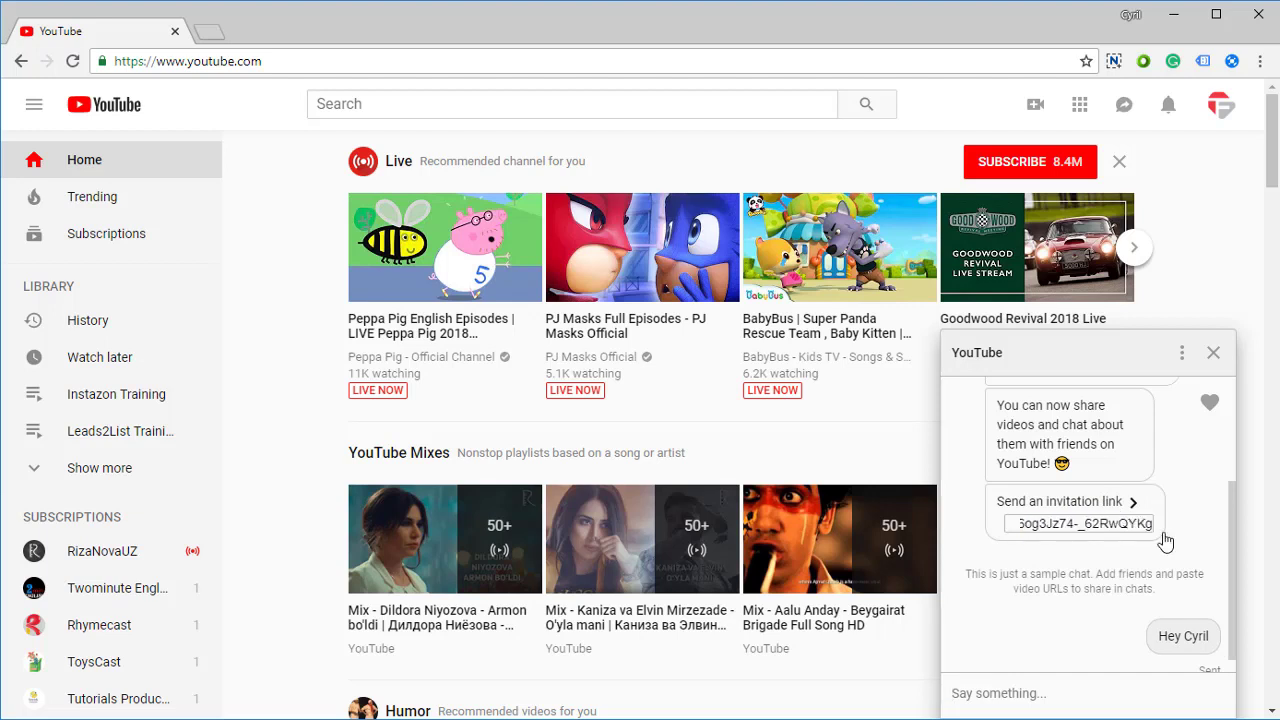
left_click(1137, 523)
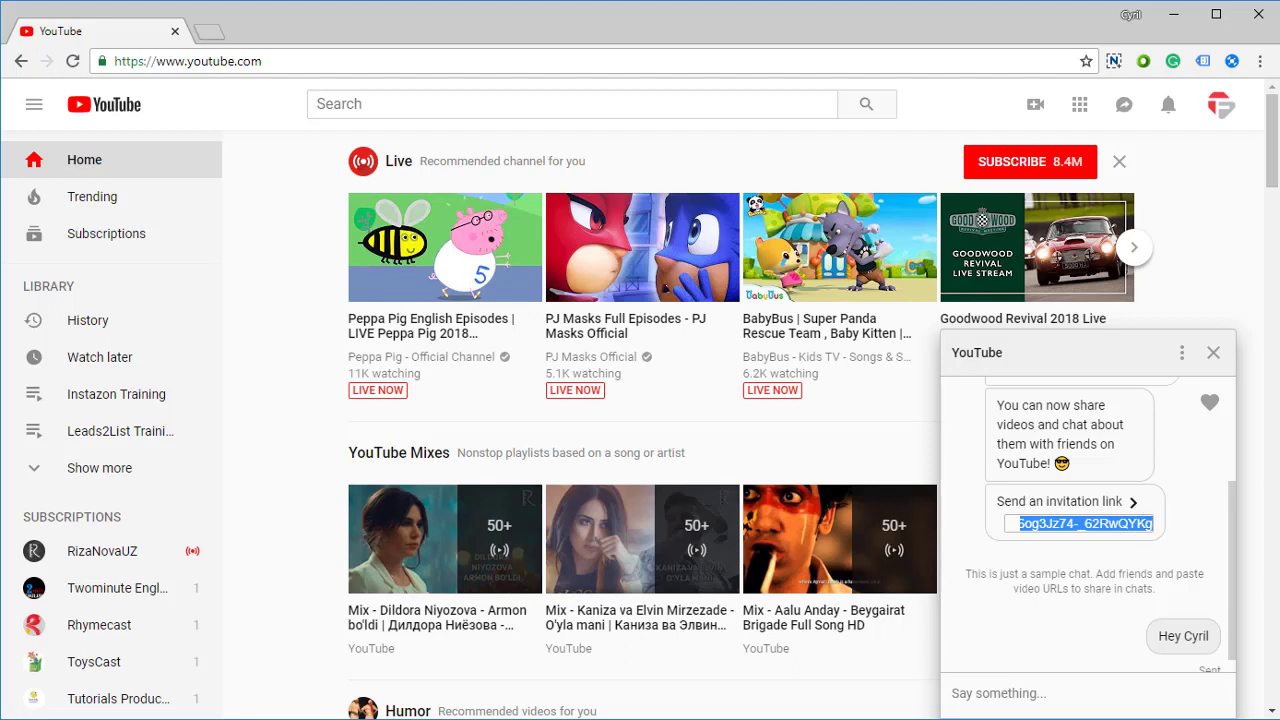
key("alt+Tab")
left_click_drag(929, 503, 687, 180)
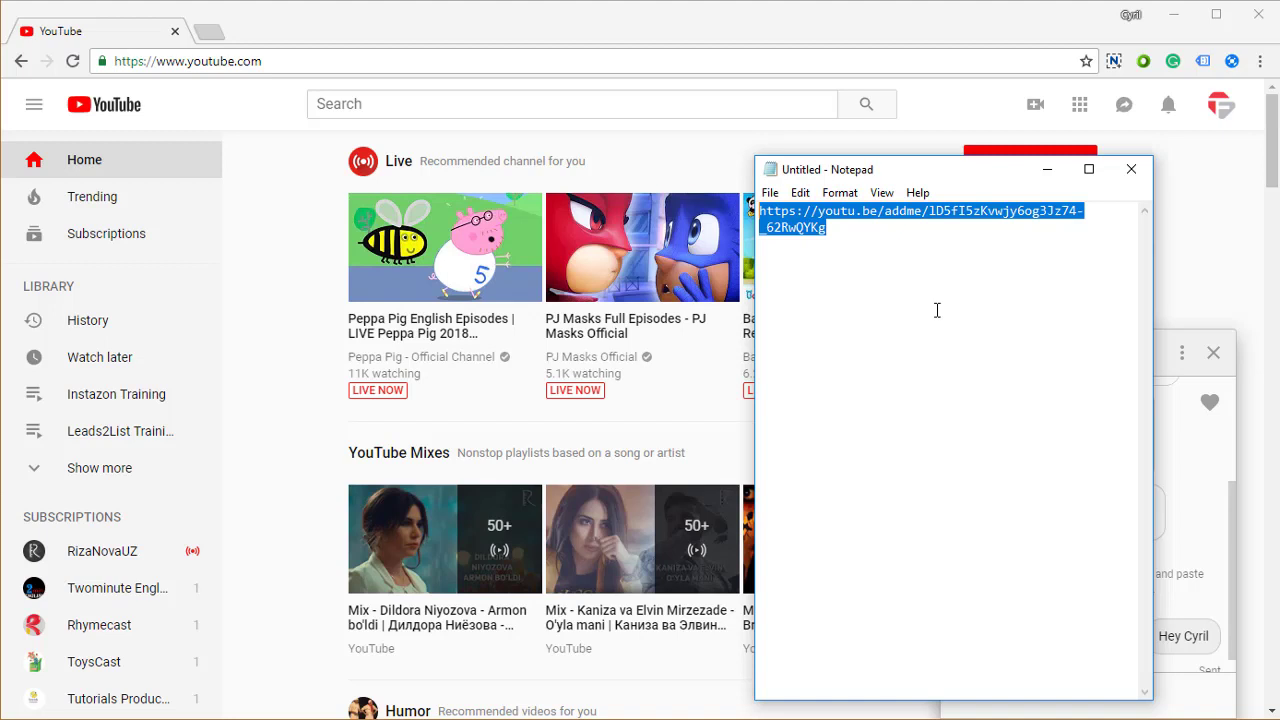
- Minimize Notepad to bring the YouTube window back into view
left_click(1047, 169)
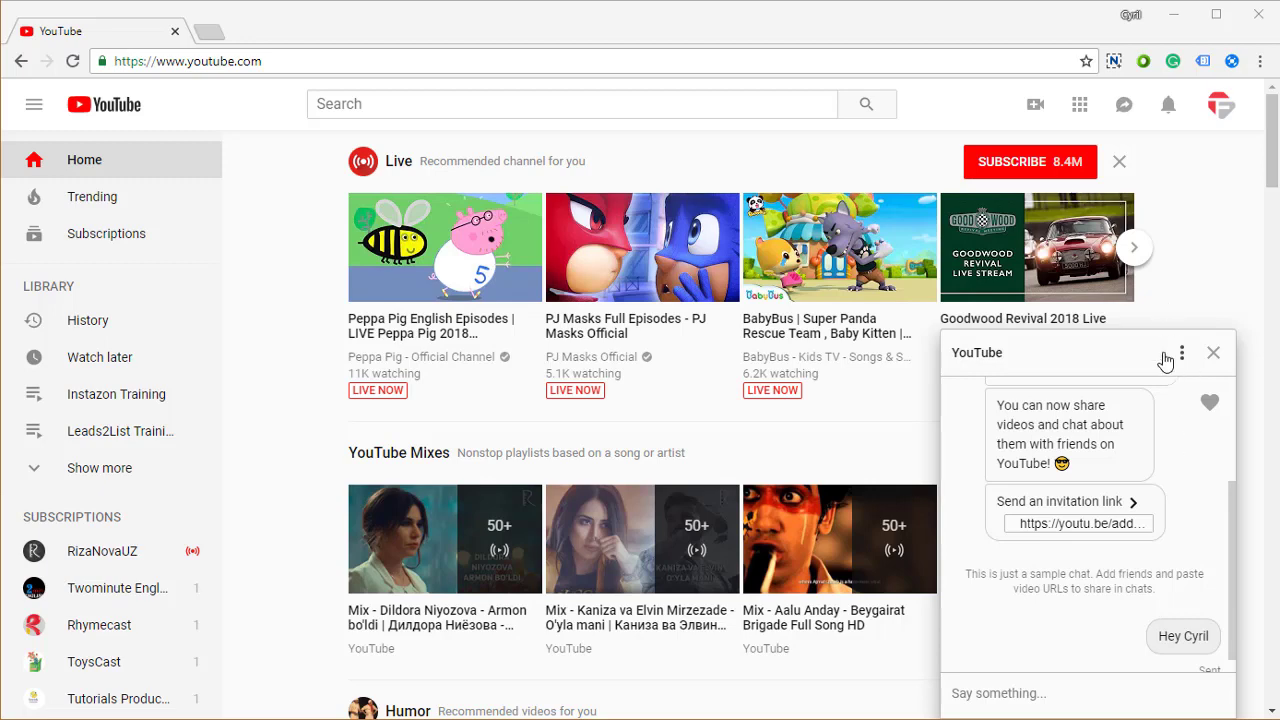
- Open the newest connected contact's conversation from Messages and show its chat options menu
left_click(1124, 104)
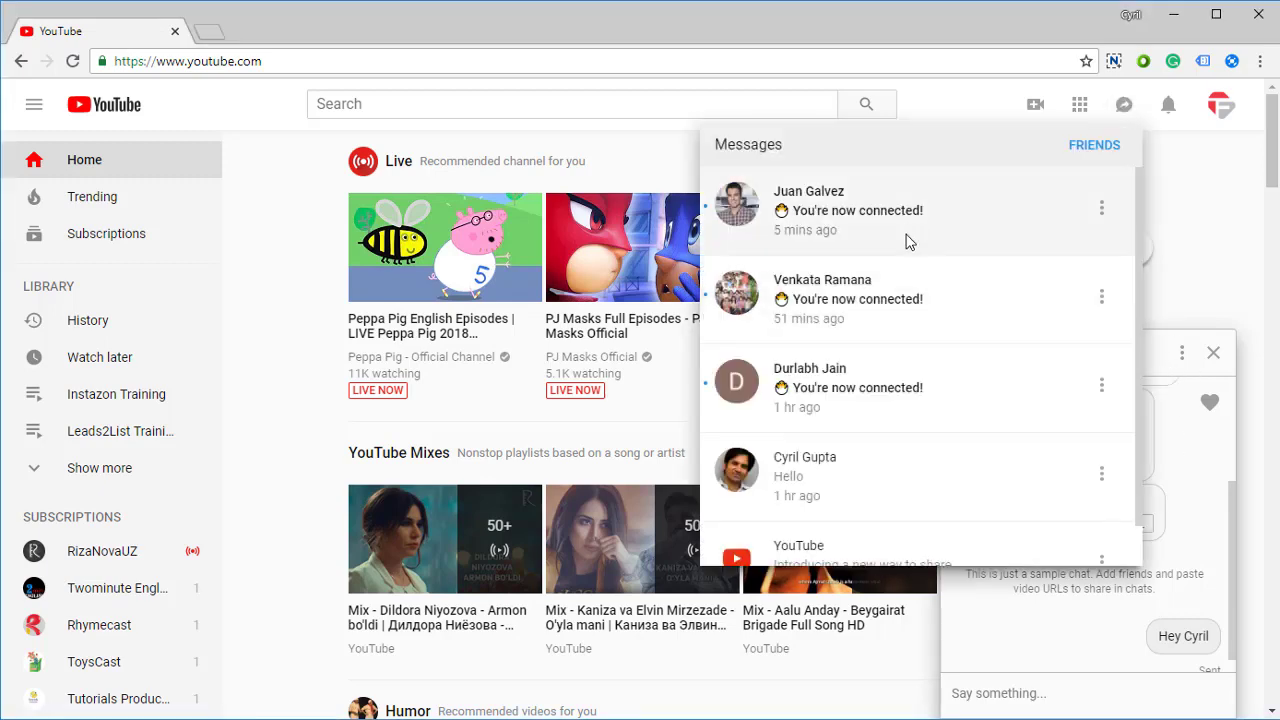
left_click(908, 222)
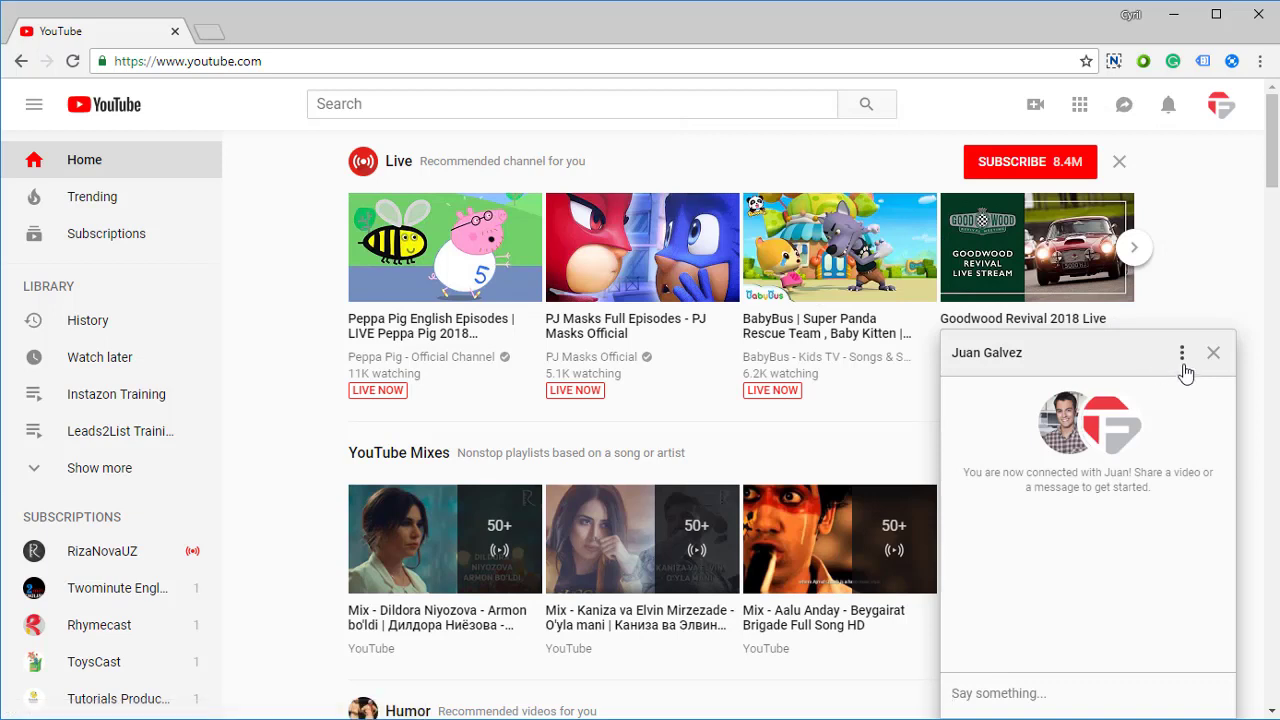
left_click(1182, 353)
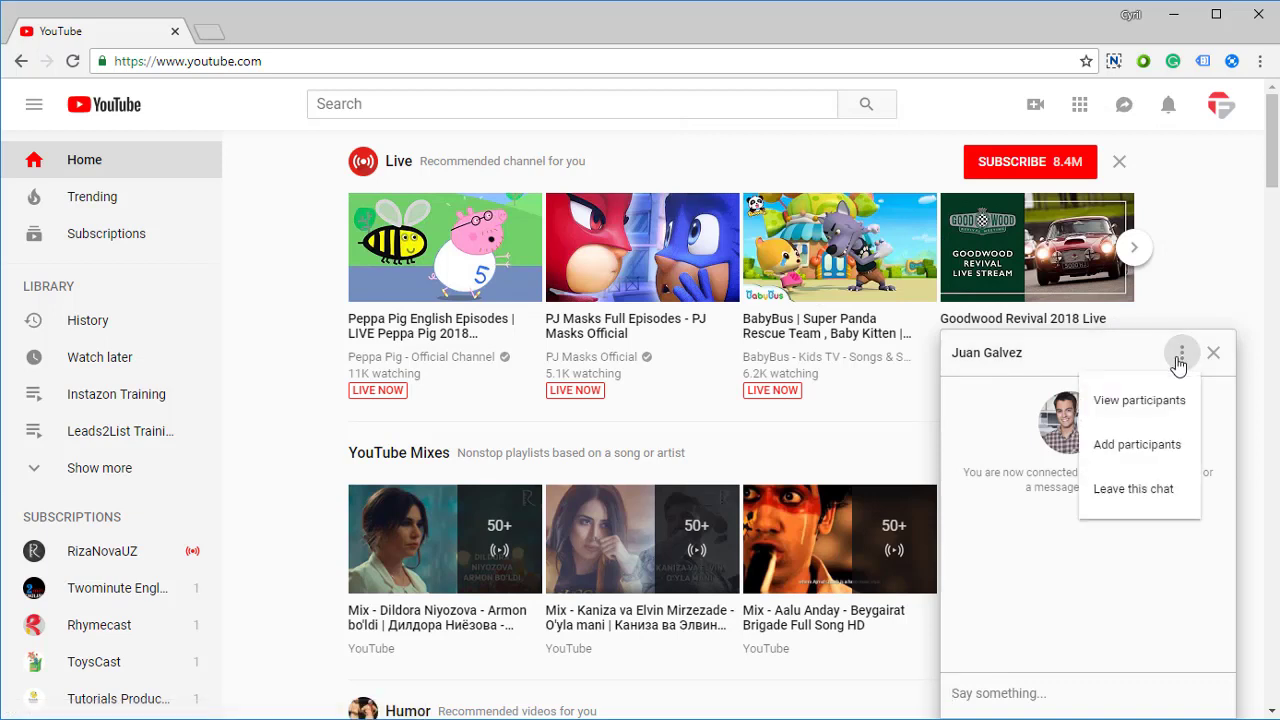
- Choose 'Add participants' and tick the friend who wrote Hello
left_click(1140, 444)
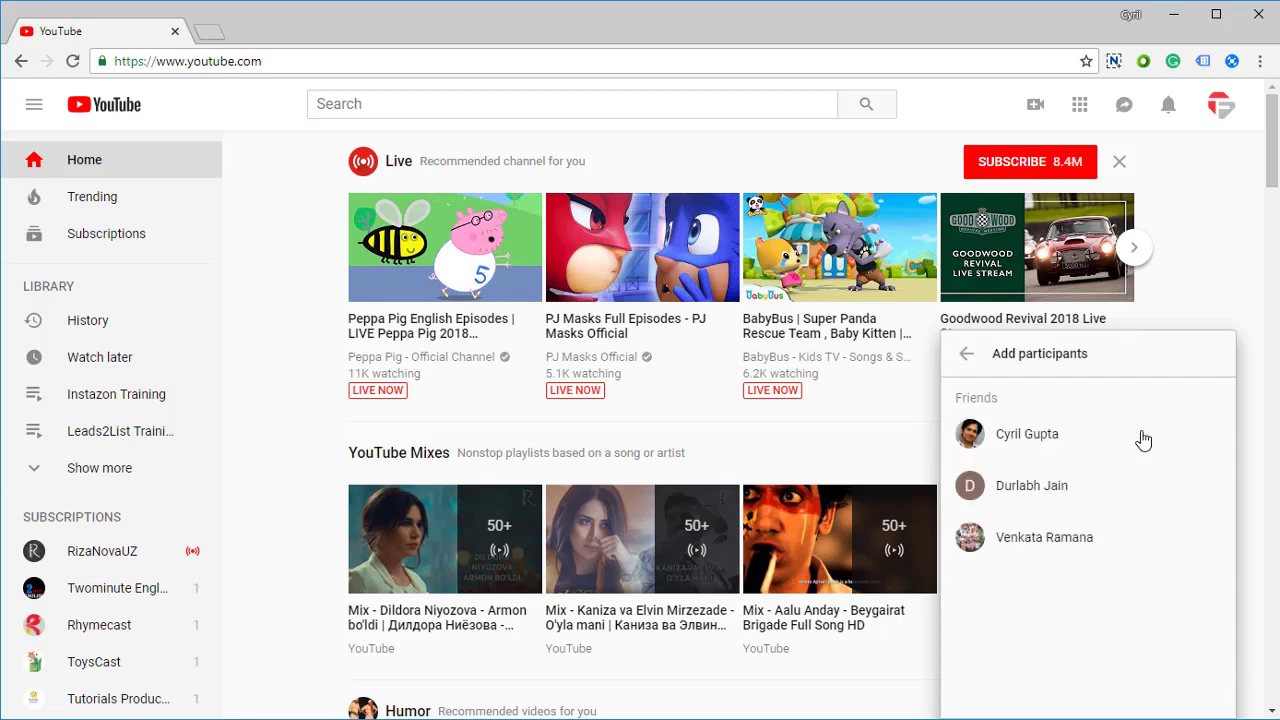
left_click(1068, 450)
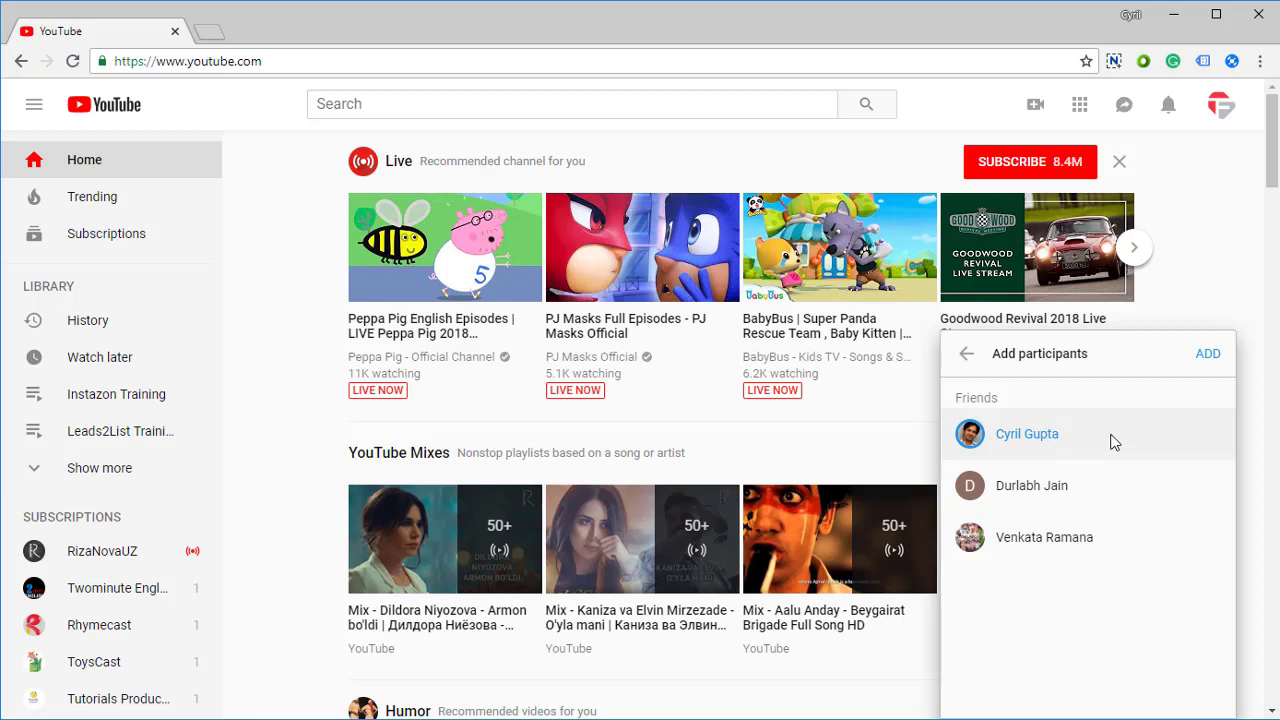
left_click(1197, 371)
left_click(1032, 700)
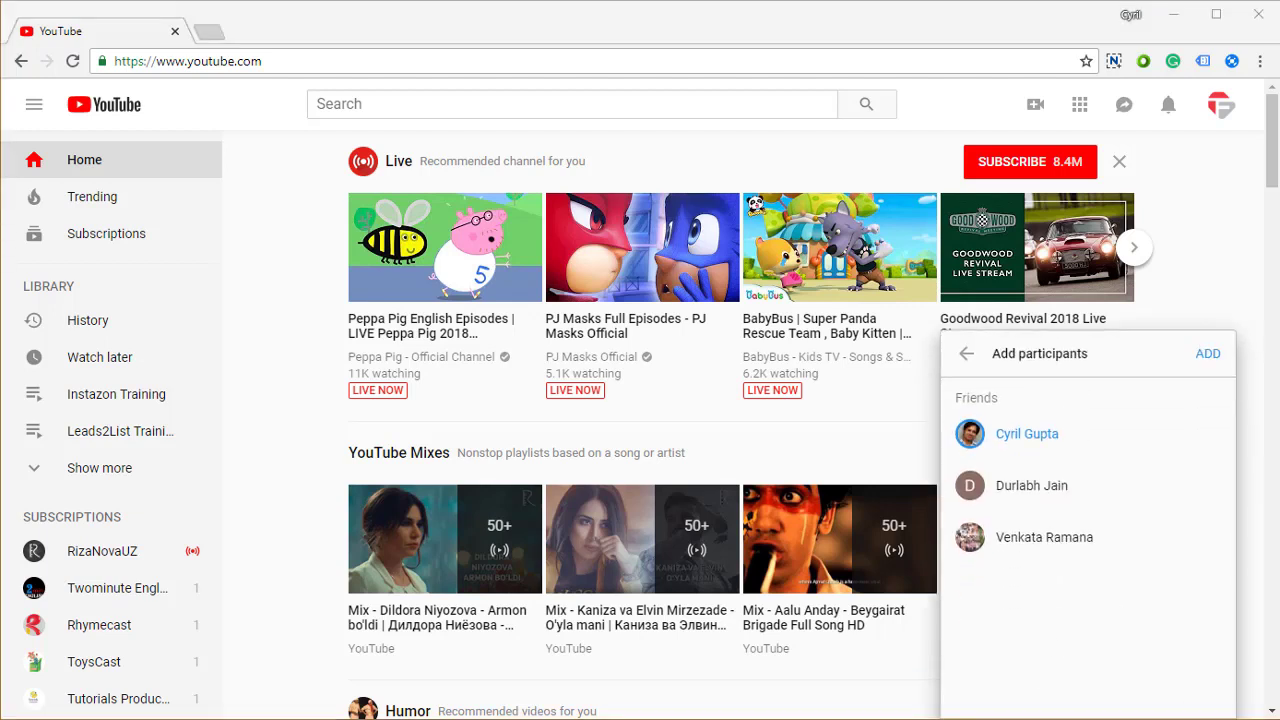
- Confirm ADD so the picked friend joins a new, empty two-person group chat
left_click(1027, 433)
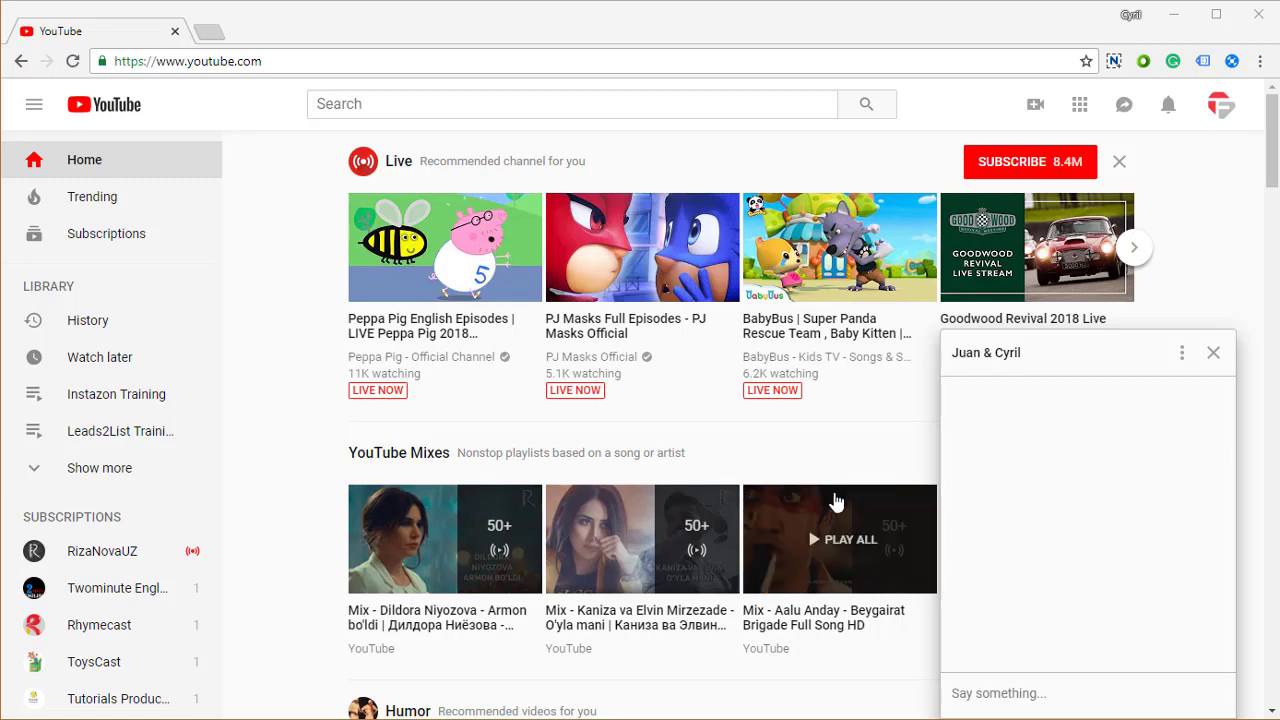
scroll(922, 472, "down", 9)
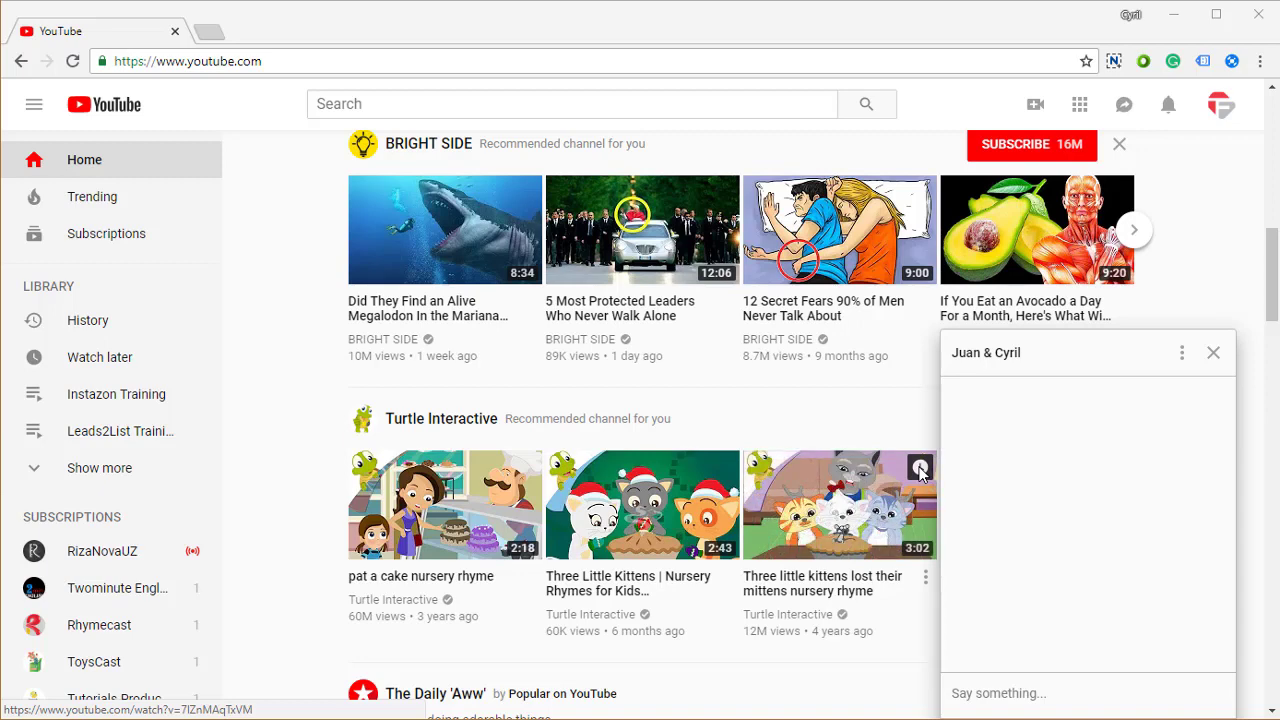
left_click(1111, 563)
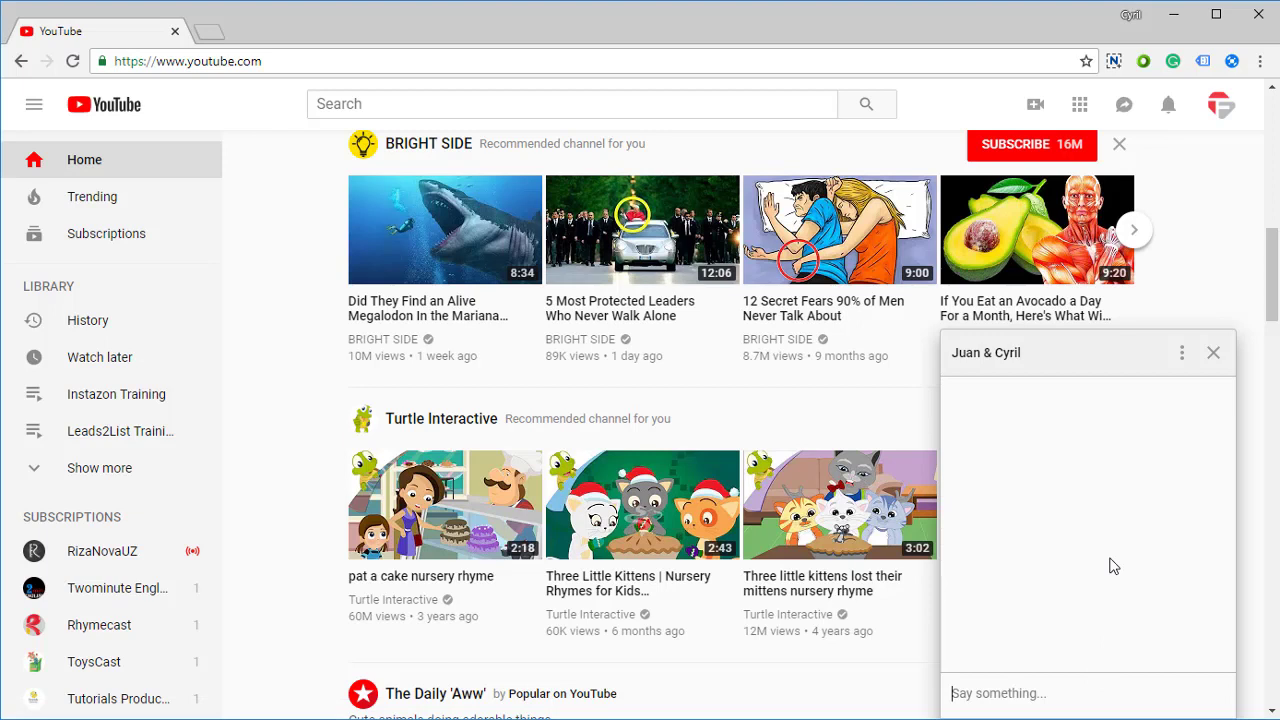
left_click(1181, 352)
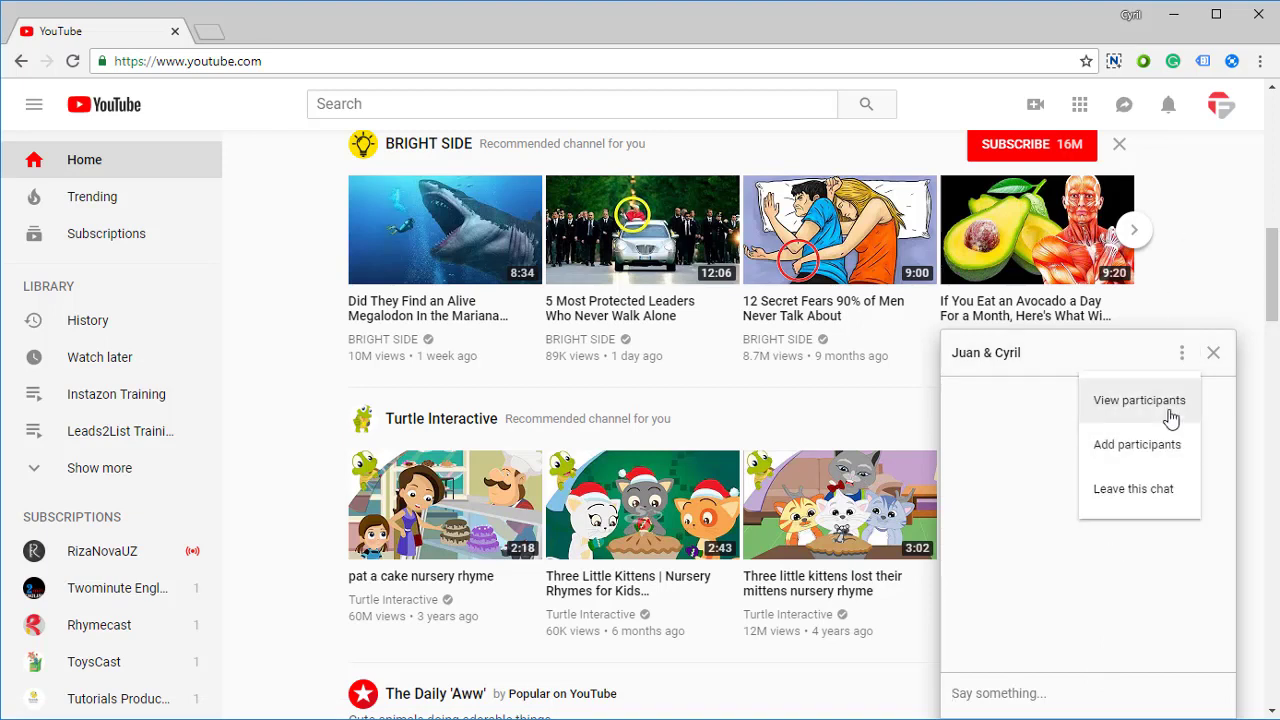
left_click(1171, 418)
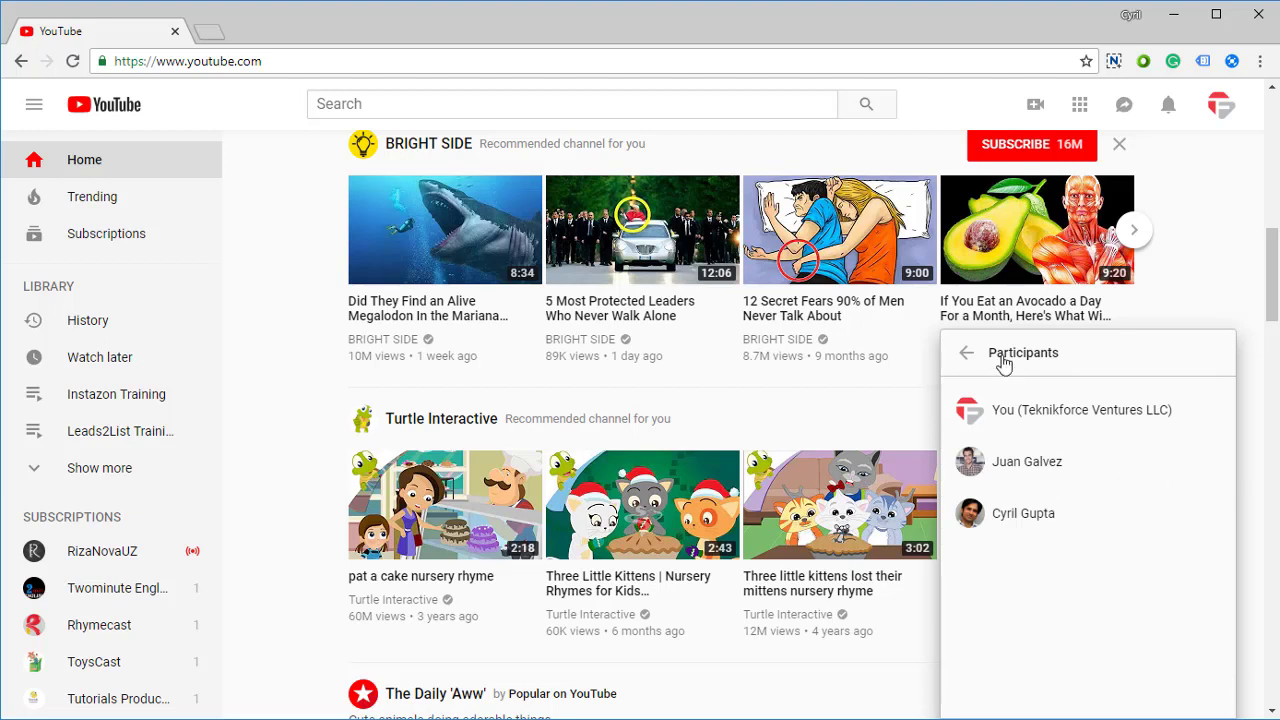
left_click(968, 353)
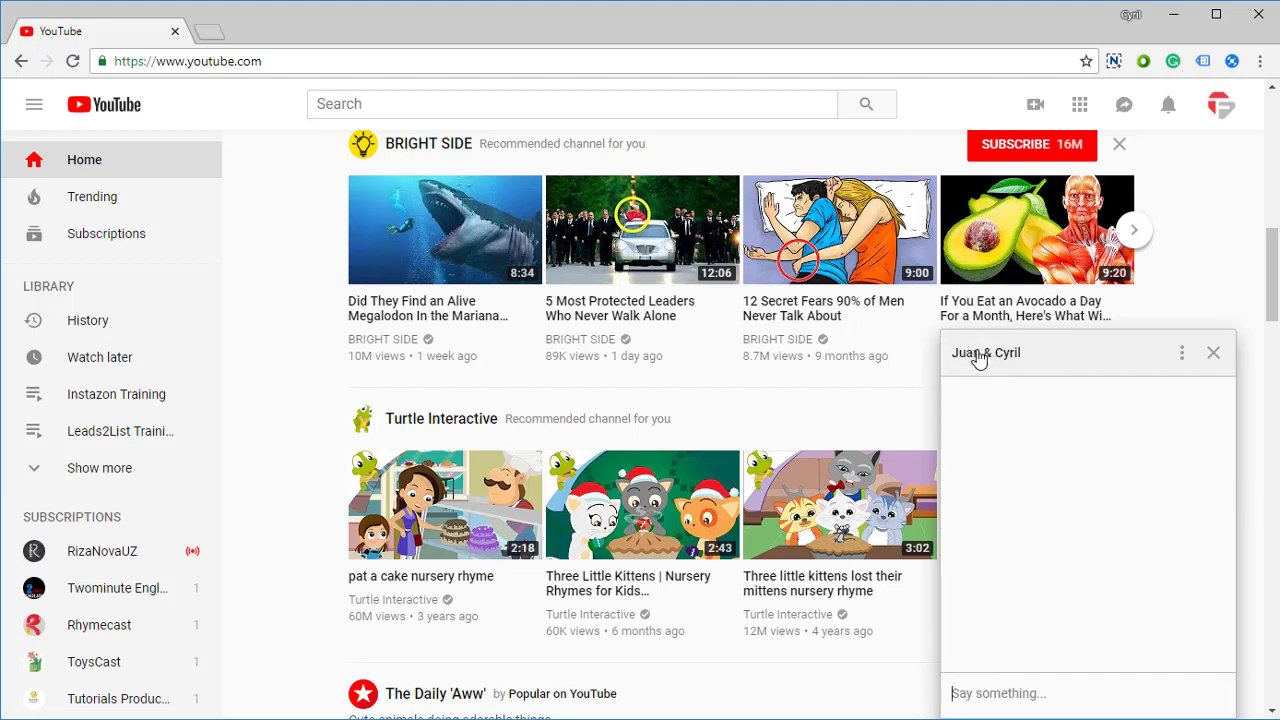
- Send a 'Hi' greeting in the one-on-one chat with the contact who wrote Hello
left_click(1126, 108)
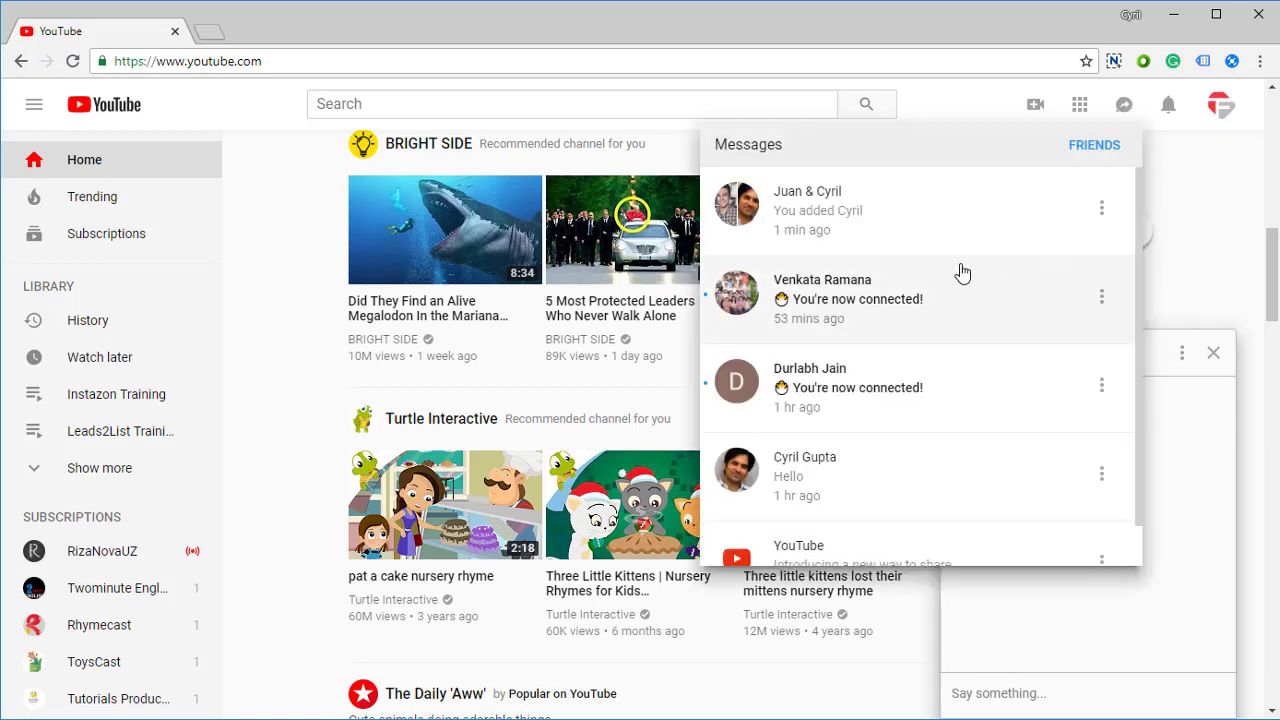
left_click(869, 462)
left_click(1063, 692)
type("Hi")
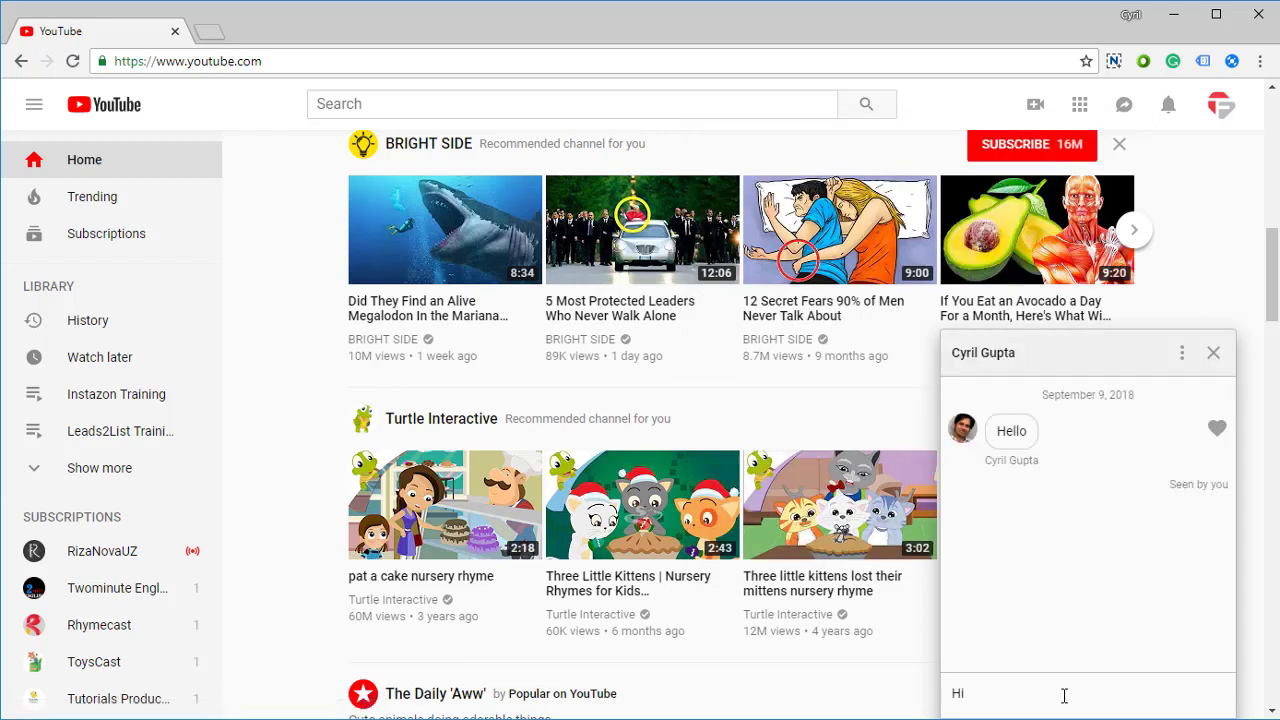
type(" cyril!")
key("Return")
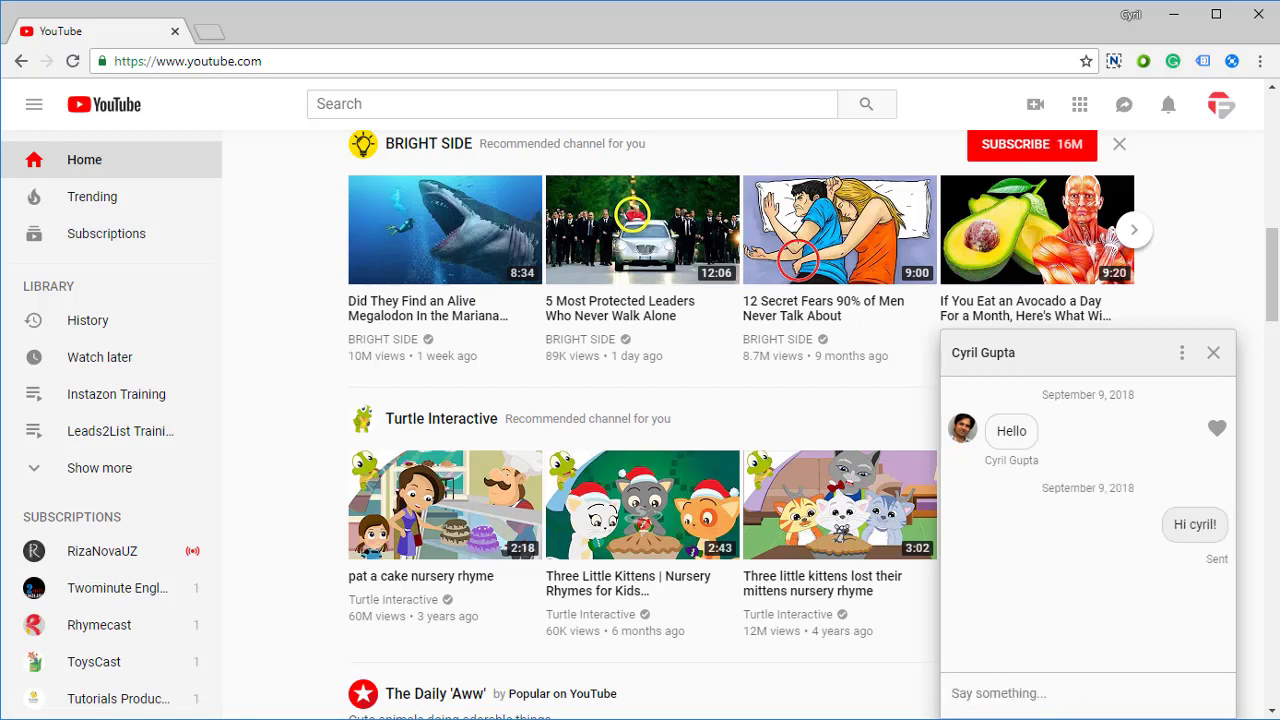